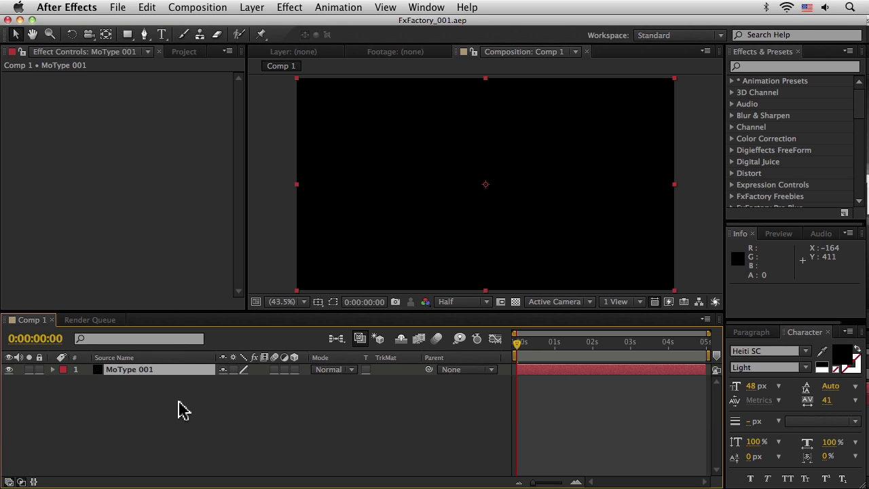
- Apply the Yanobox Motype effect from the Effect menu to the MoType 001 layer
{"action": "left_click", "coordinate": [251, 9]}
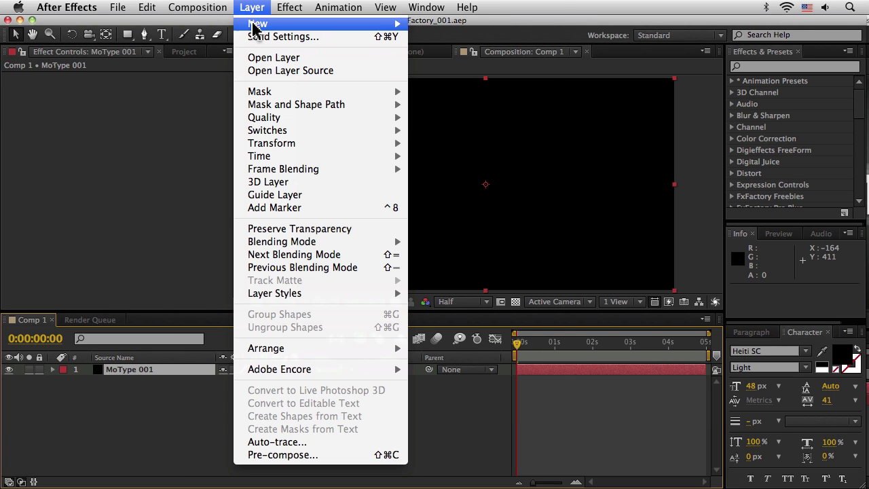
{"action": "mouse_move", "coordinate": [283, 8]}
{"action": "scroll", "coordinate": [326, 434], "scroll_direction": "down", "scroll_amount": 5}
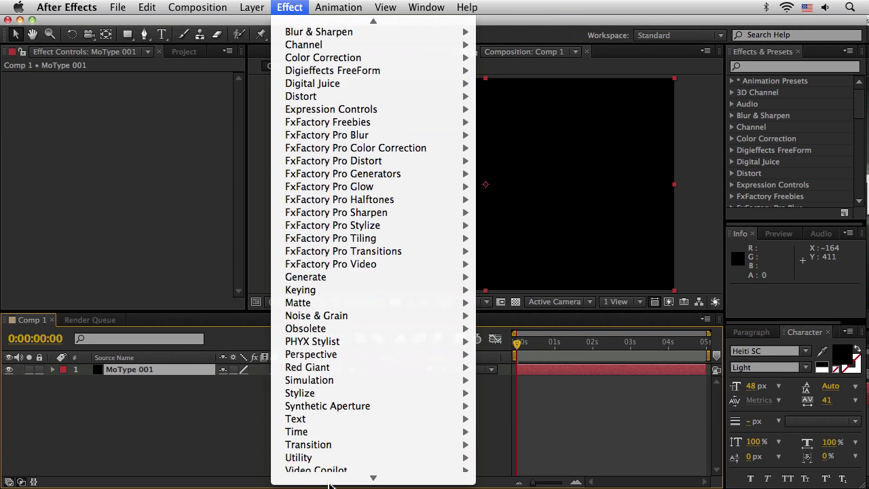
{"action": "mouse_move", "coordinate": [344, 468]}
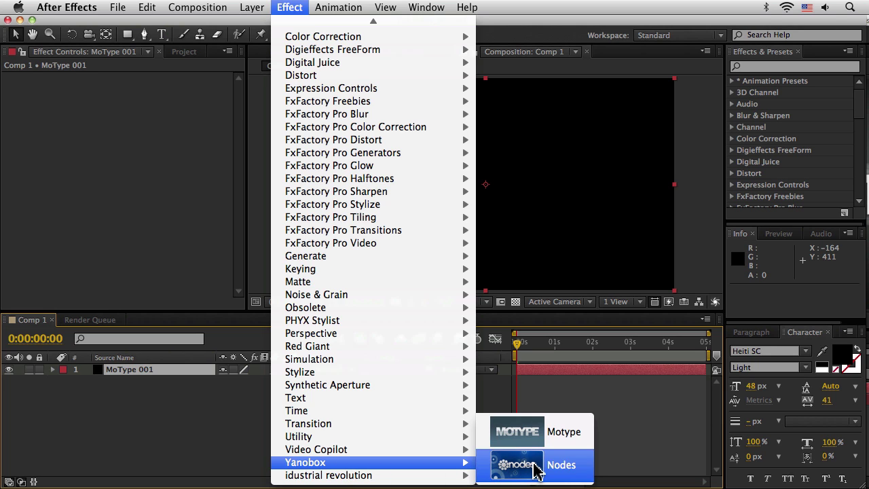
{"action": "left_click", "coordinate": [571, 443]}
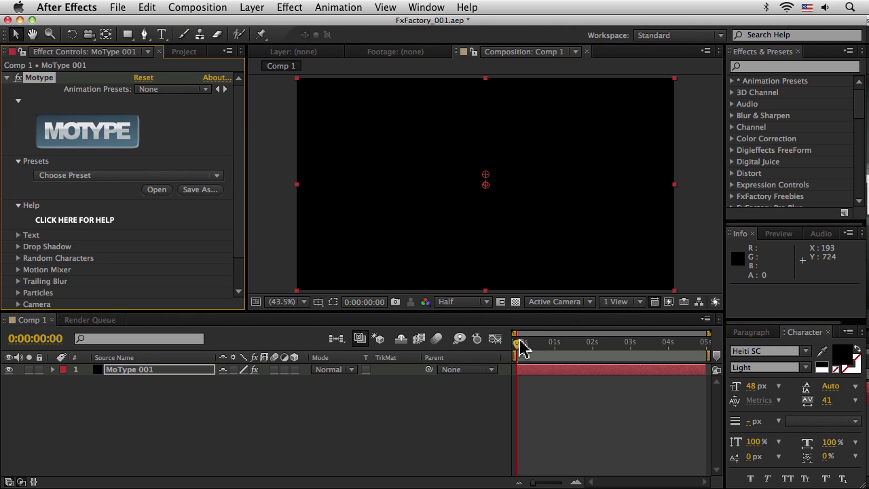
- Play and scrub the default Motype animation until scrambled letters resolve into M O T Y P E
{"action": "scroll", "coordinate": [242, 178], "scroll_direction": "down", "scroll_amount": 2}
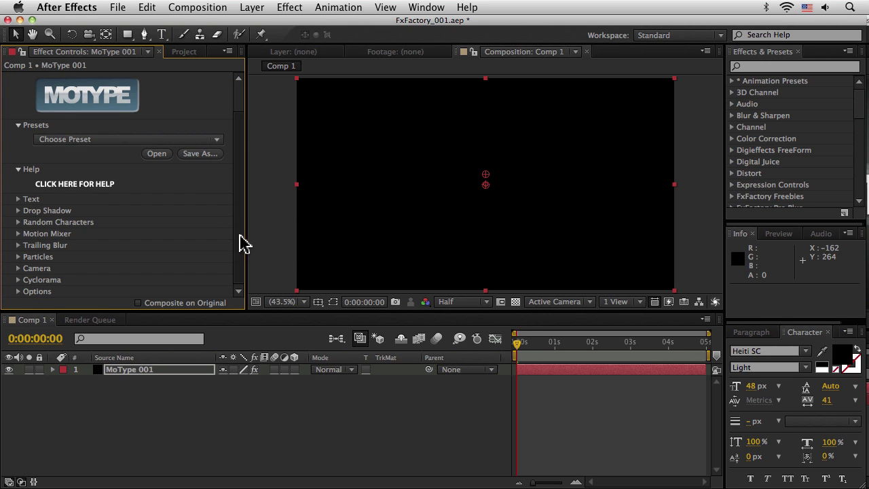
{"action": "left_click_drag", "start_coordinate": [523, 347], "coordinate": [465, 353]}
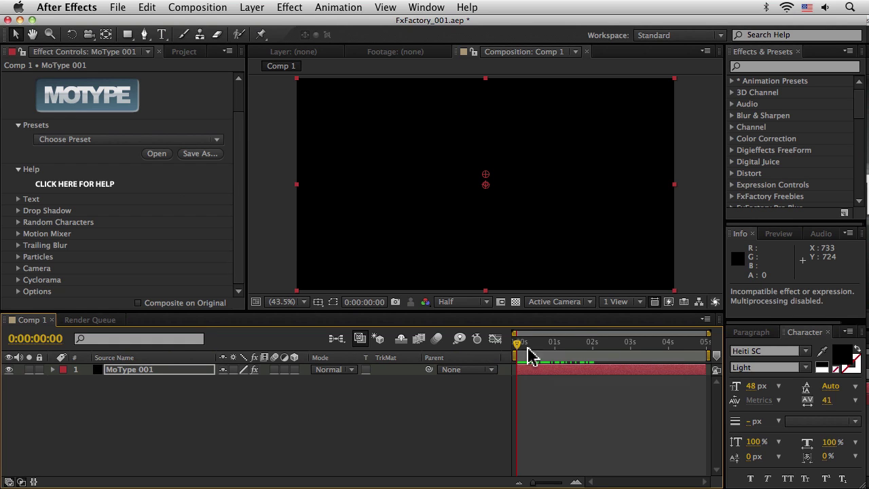
{"action": "key", "text": "space"}
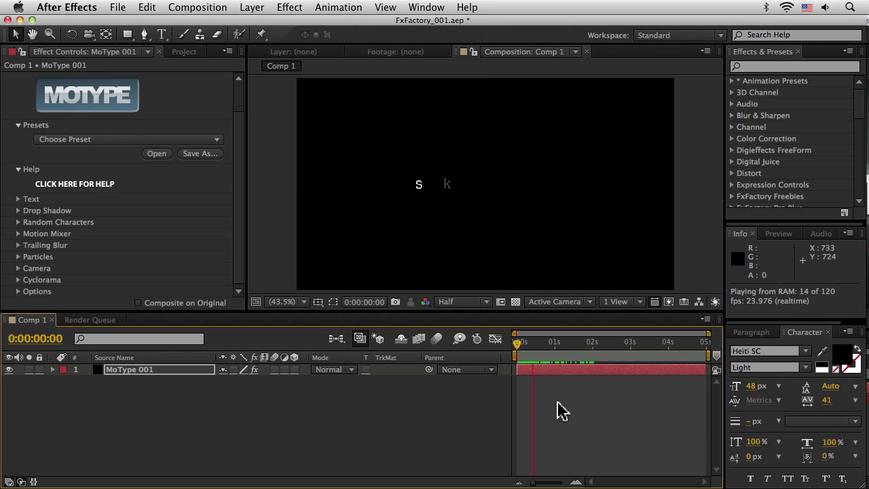
{"action": "left_click", "coordinate": [520, 345]}
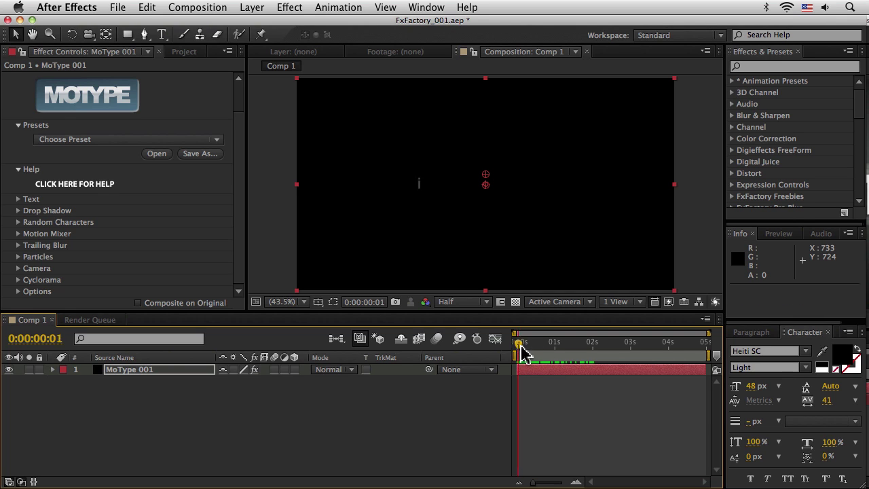
{"action": "left_click_drag", "start_coordinate": [520, 347], "coordinate": [649, 360]}
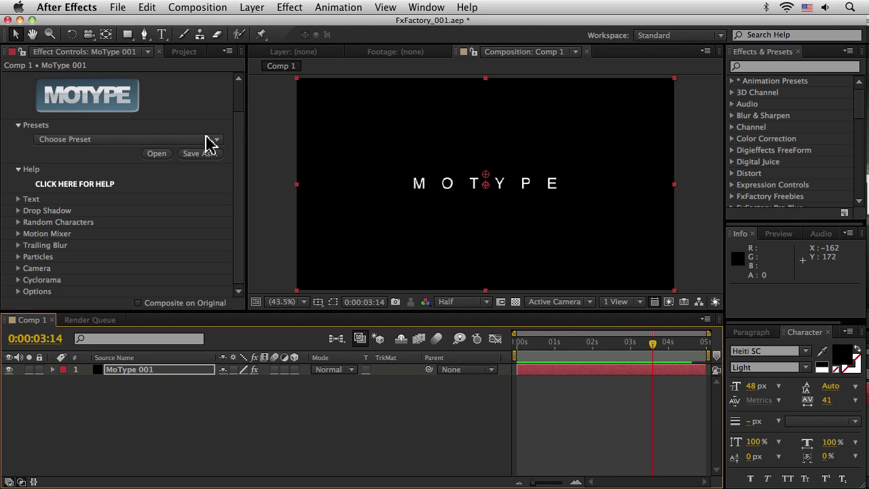
- Apply the Twinkling Crosses_720 preset and scrub through its animation
{"action": "left_click", "coordinate": [205, 144]}
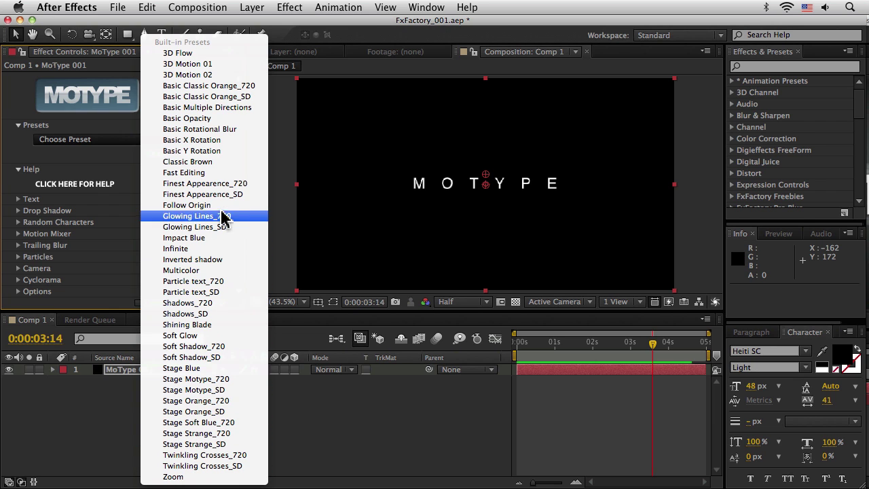
{"action": "left_click", "coordinate": [230, 456]}
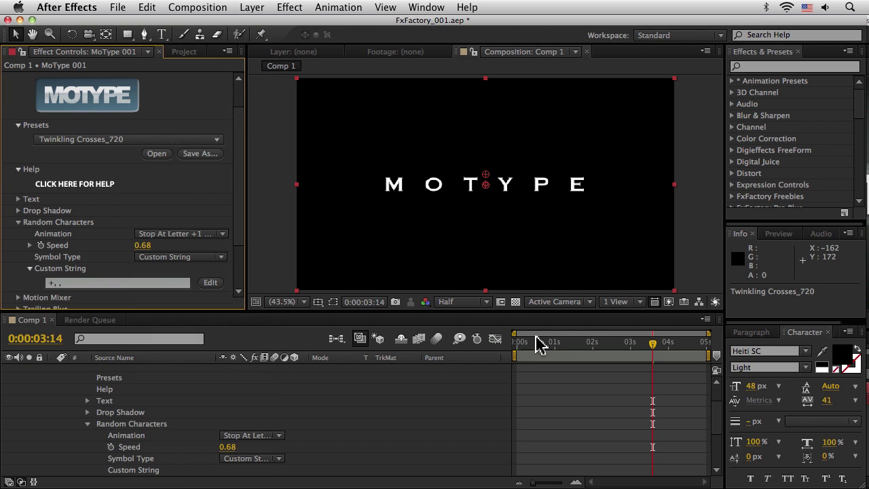
{"action": "left_click_drag", "start_coordinate": [536, 344], "coordinate": [625, 348]}
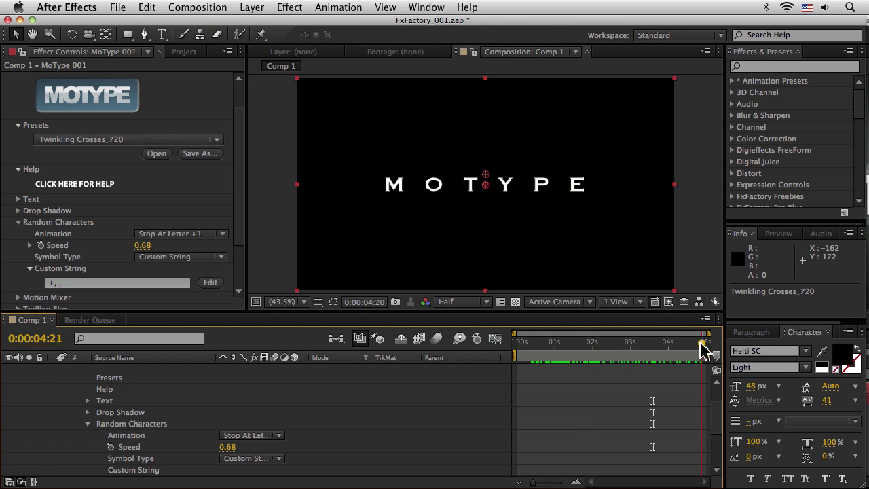
{"action": "left_click_drag", "start_coordinate": [703, 348], "coordinate": [528, 344]}
- Switch to the Glowing Lines_720 preset and preview the cyan-glow title
{"action": "left_click", "coordinate": [175, 197]}
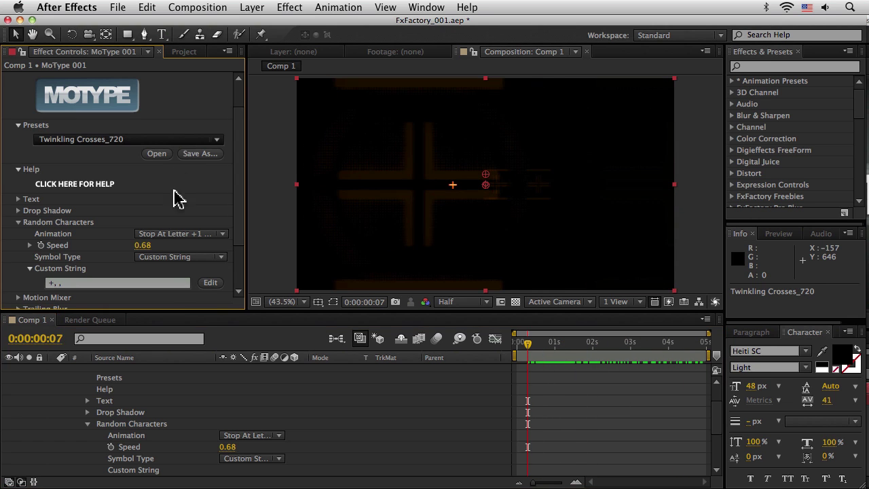
{"action": "left_click", "coordinate": [180, 140]}
{"action": "left_click", "coordinate": [197, 328]}
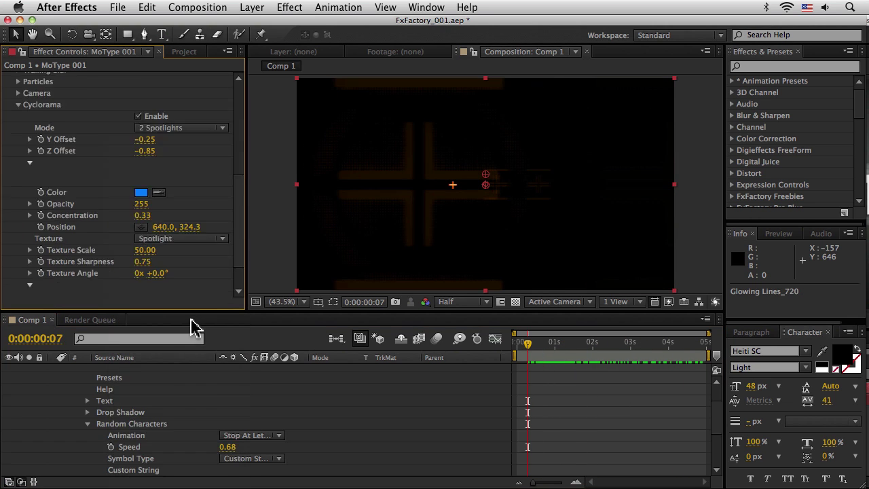
{"action": "left_click_drag", "start_coordinate": [530, 349], "coordinate": [569, 349]}
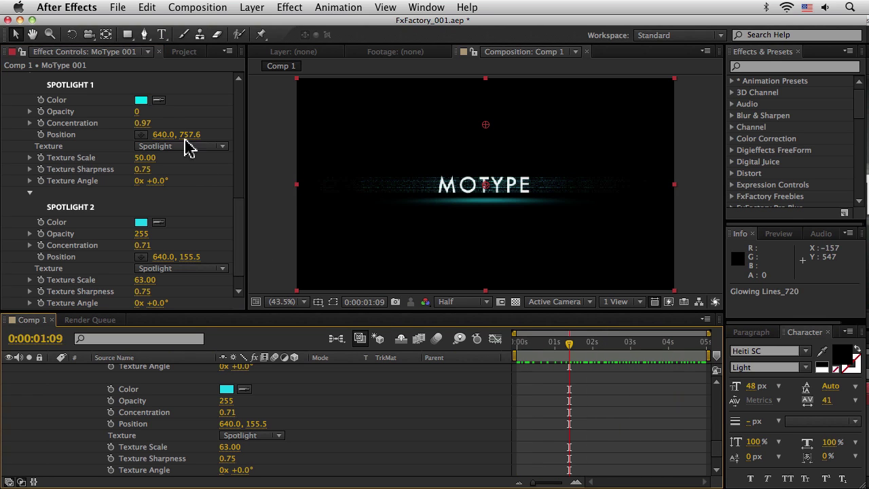
{"action": "scroll", "coordinate": [230, 102], "scroll_direction": "up", "scroll_amount": 5}
- Apply the 3D Motion 01 preset and scrub through its animation
{"action": "left_click", "coordinate": [170, 76]}
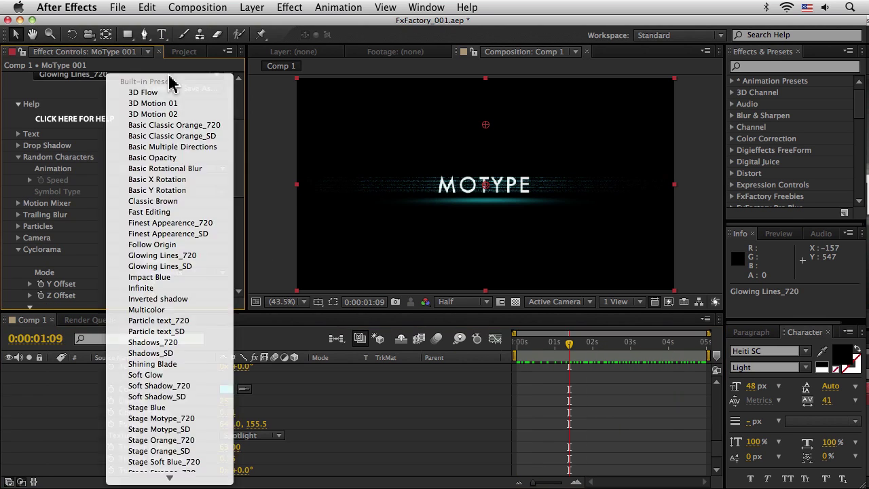
{"action": "left_click", "coordinate": [181, 84]}
{"action": "left_click", "coordinate": [188, 80]}
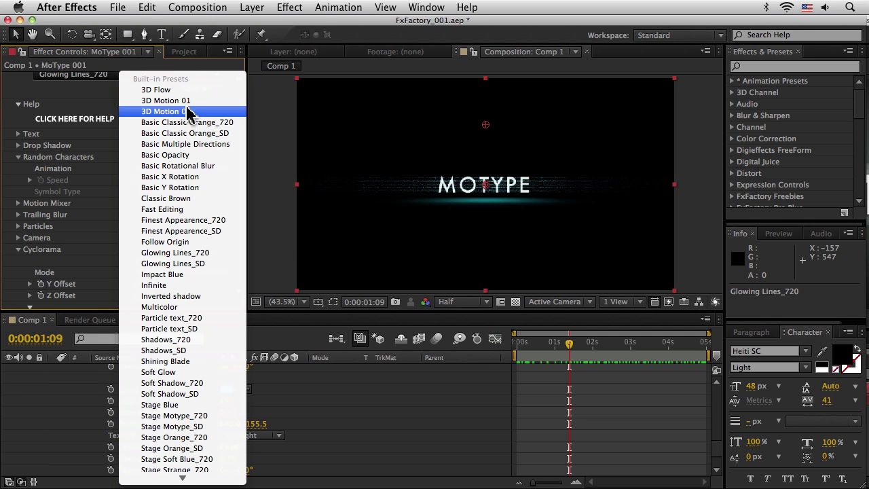
{"action": "left_click", "coordinate": [201, 102]}
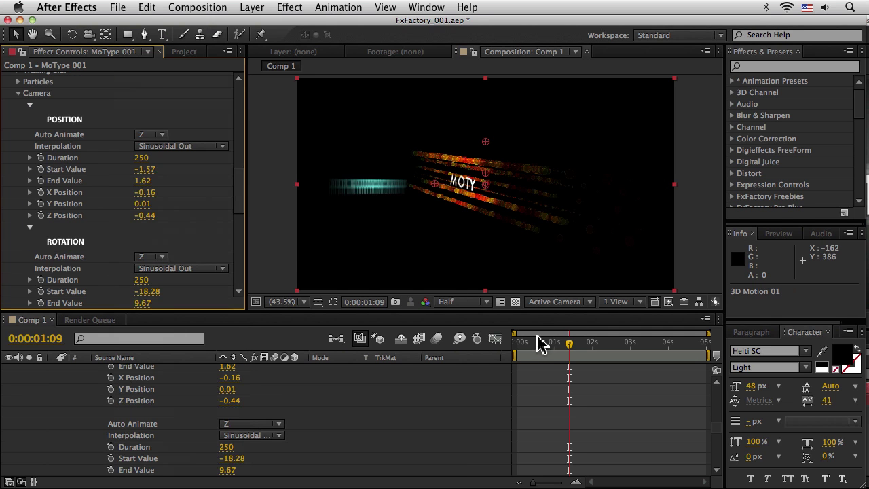
{"action": "left_click_drag", "start_coordinate": [540, 344], "coordinate": [704, 345]}
- Switch to the Finest Appearence_720 preset and preview the thin-lettered title
{"action": "scroll", "coordinate": [207, 102], "scroll_direction": "up", "scroll_amount": 10}
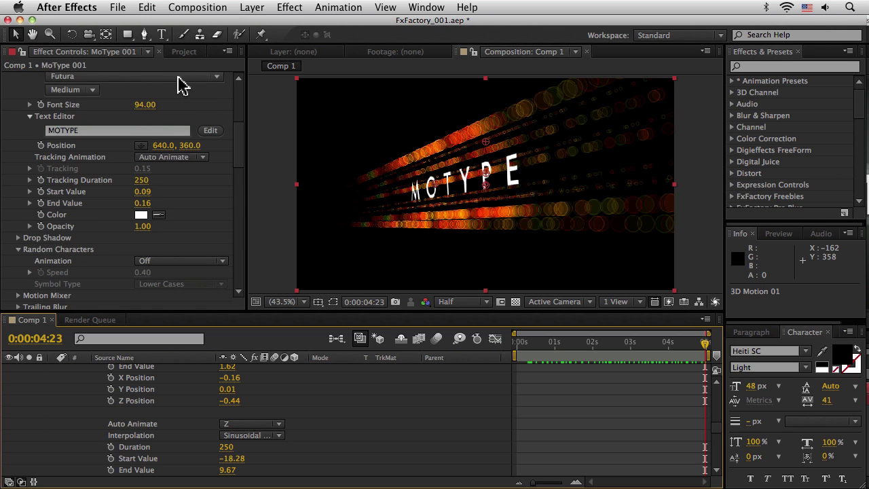
{"action": "scroll", "coordinate": [237, 115], "scroll_direction": "up", "scroll_amount": 8}
{"action": "left_click", "coordinate": [167, 175]}
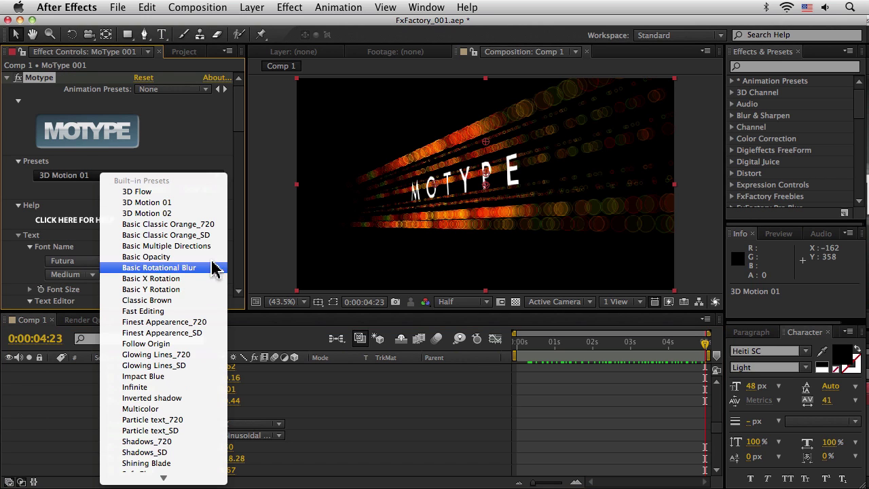
{"action": "left_click", "coordinate": [186, 323]}
{"action": "left_click_drag", "start_coordinate": [535, 341], "coordinate": [682, 364]}
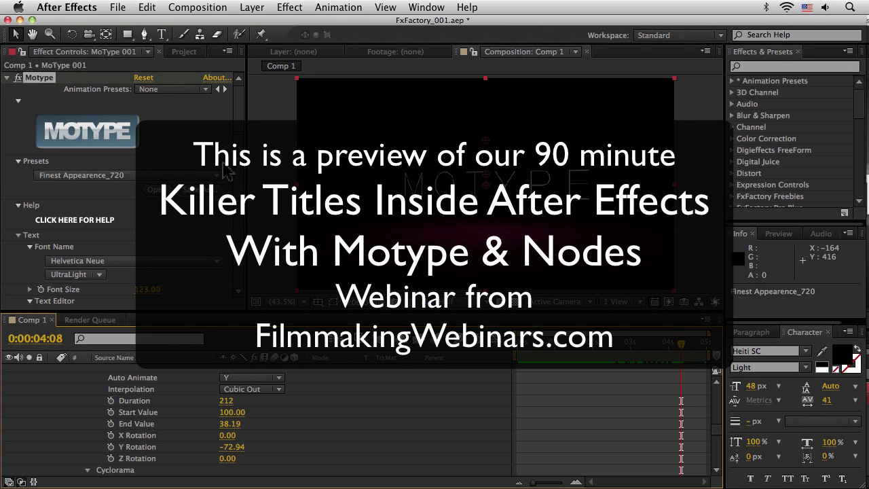
- Apply the Shadows_720 preset and return to the start of the timeline
{"action": "left_click", "coordinate": [175, 179]}
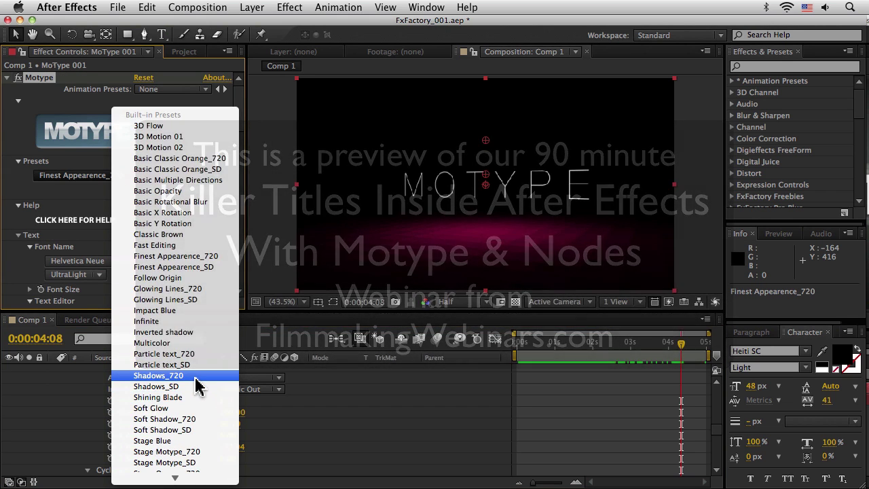
{"action": "left_click", "coordinate": [209, 380]}
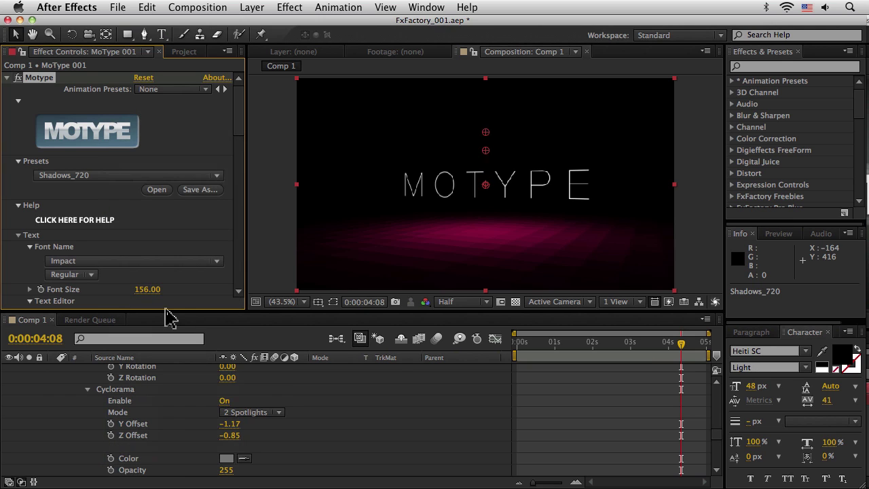
{"action": "key", "text": "Home"}
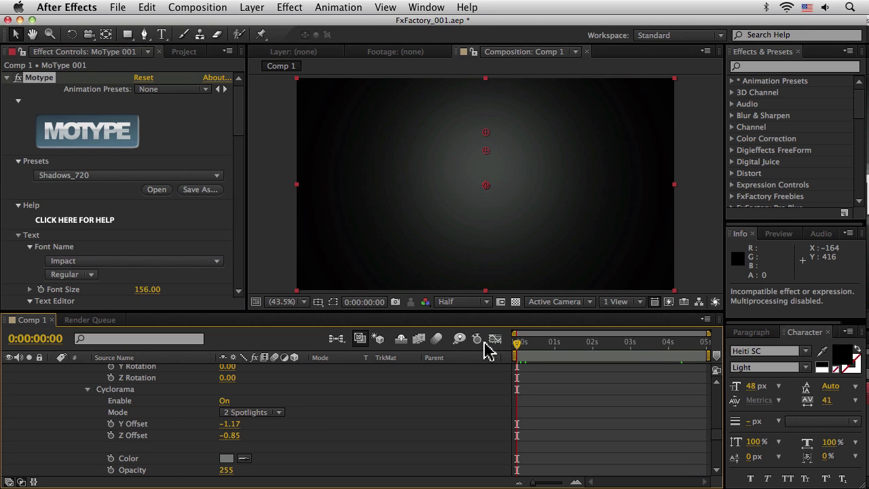
- RAM-preview the Shadows animation, then scrub to the partly built MOTY frame
{"action": "key", "text": "KP_0"}
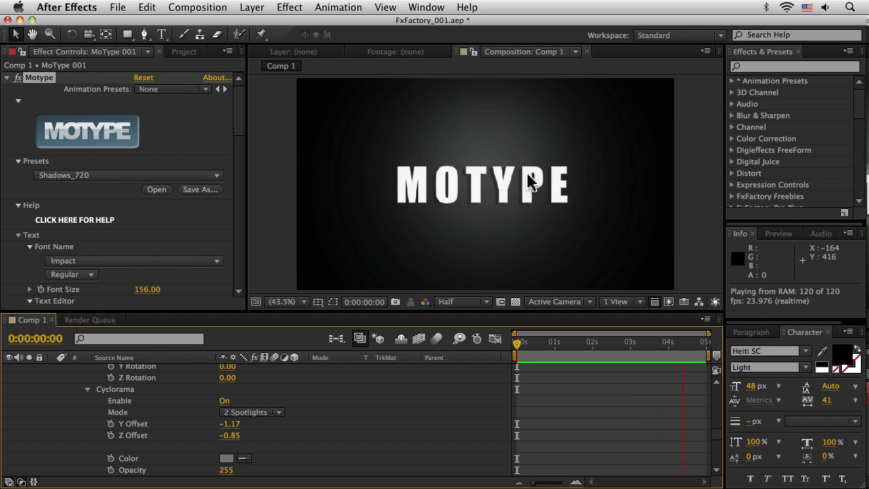
{"action": "left_click", "coordinate": [543, 351]}
{"action": "left_click_drag", "start_coordinate": [598, 357], "coordinate": [568, 349]}
{"action": "left_click", "coordinate": [541, 349]}
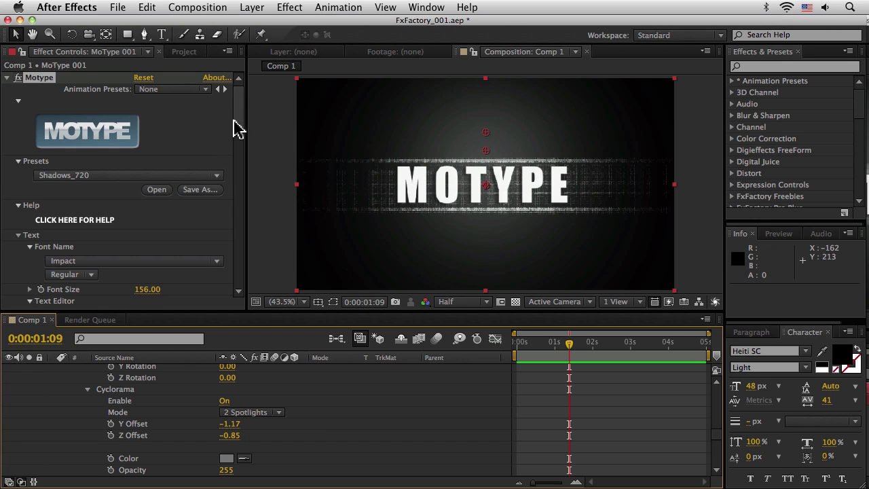
{"action": "mouse_move", "coordinate": [243, 124]}
{"action": "left_mouse_down"}
{"action": "mouse_move", "coordinate": [242, 142]}
{"action": "mouse_move", "coordinate": [236, 131]}
{"action": "left_mouse_up"}
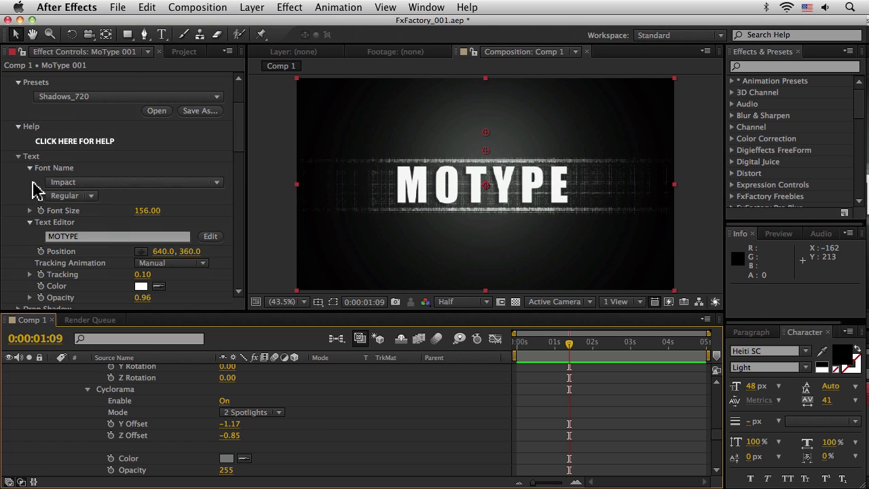
- Set the Motype title font to Impact and reduce Font Size from 156 to 134
{"action": "left_click", "coordinate": [103, 184]}
{"action": "key", "text": "Return"}
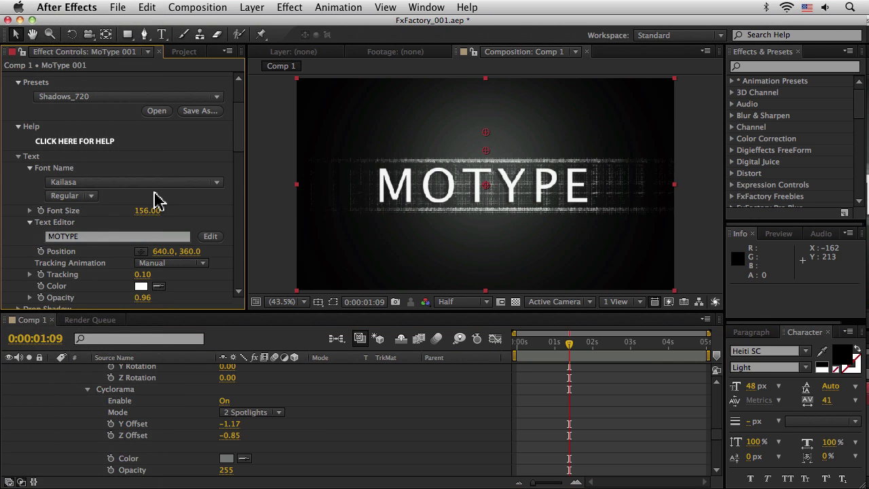
{"action": "left_click", "coordinate": [141, 185]}
{"action": "key", "text": "Up"}
{"action": "key", "text": "Up"}
{"action": "key", "text": "Up"}
{"action": "key", "text": "Up"}
{"action": "key", "text": "Up"}
{"action": "key", "text": "Return"}
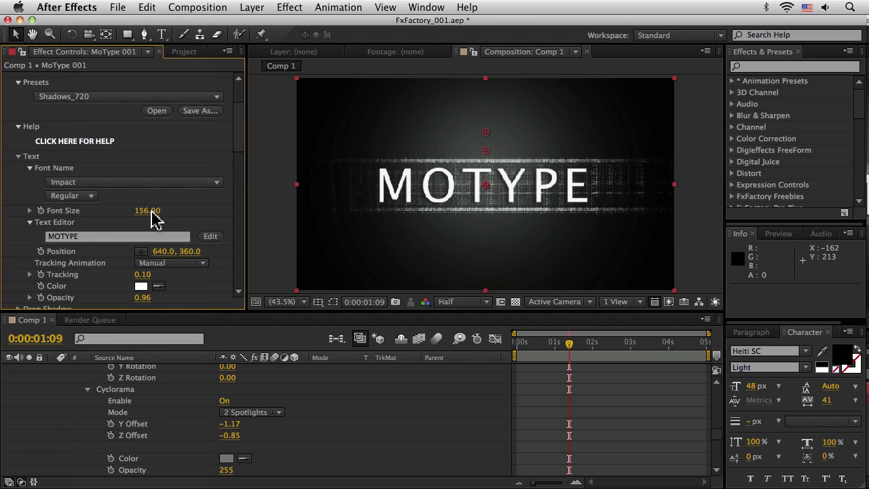
{"action": "scroll", "coordinate": [241, 150], "scroll_direction": "down", "scroll_amount": 5}
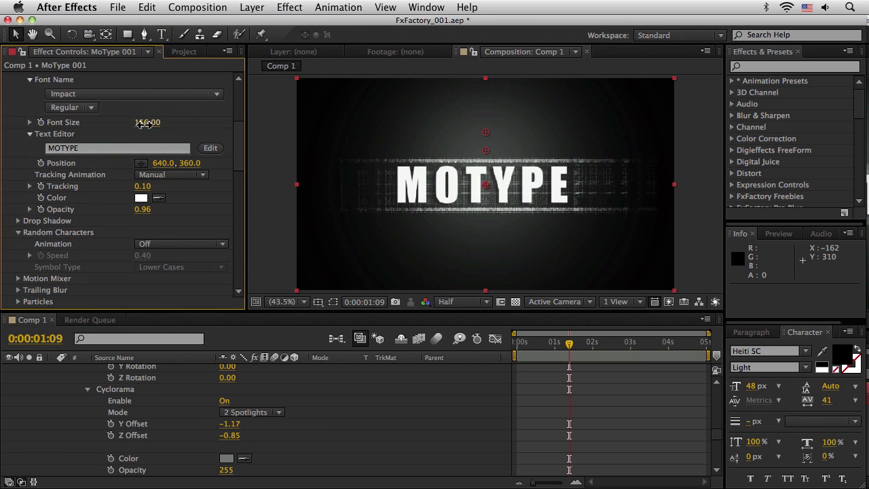
{"action": "mouse_move", "coordinate": [143, 122]}
{"action": "left_mouse_down"}
{"action": "mouse_move", "coordinate": [119, 122]}
{"action": "mouse_move", "coordinate": [127, 124]}
{"action": "left_mouse_up"}
{"action": "scroll", "coordinate": [238, 165], "scroll_direction": "up", "scroll_amount": 3}
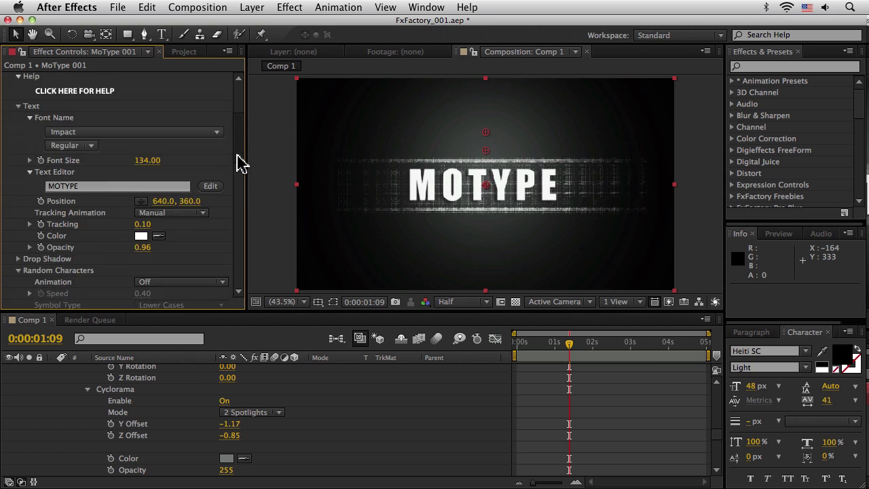
- Replace the MOTYPE title text with FILMMAKERS in Motype's Text Editor
{"action": "left_click", "coordinate": [67, 195]}
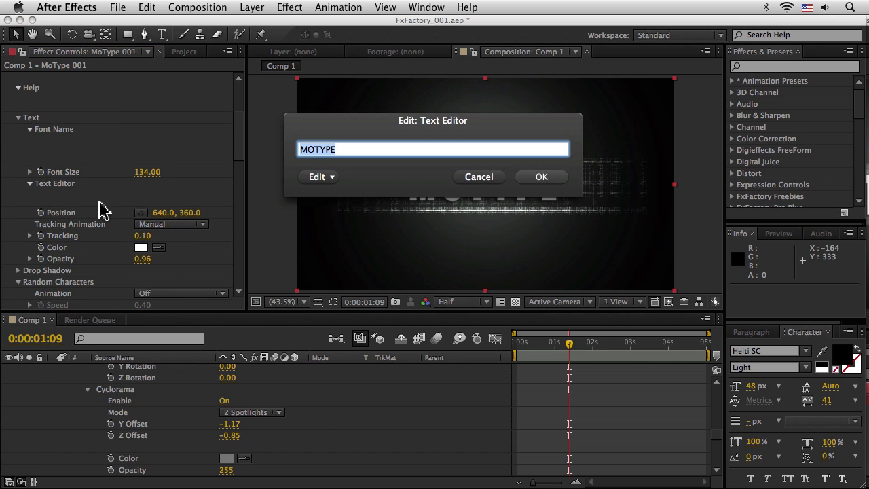
{"action": "type", "text": "FILMMAKERS"}
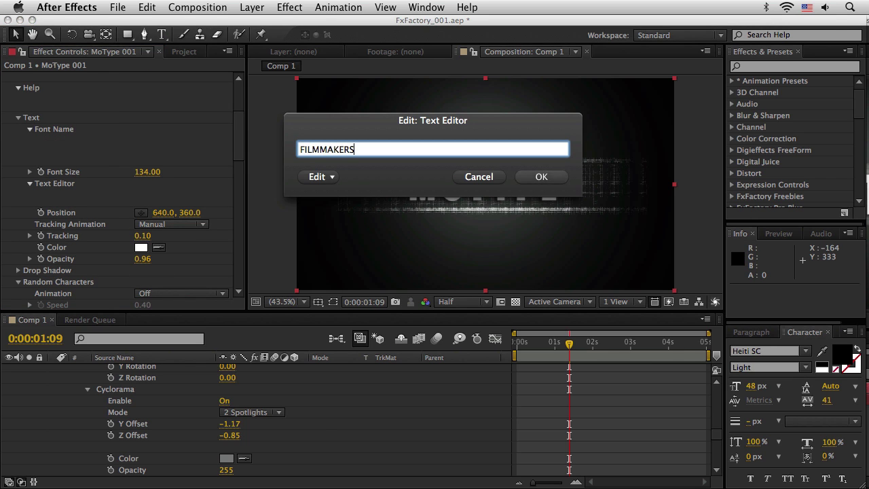
{"action": "left_click", "coordinate": [541, 176]}
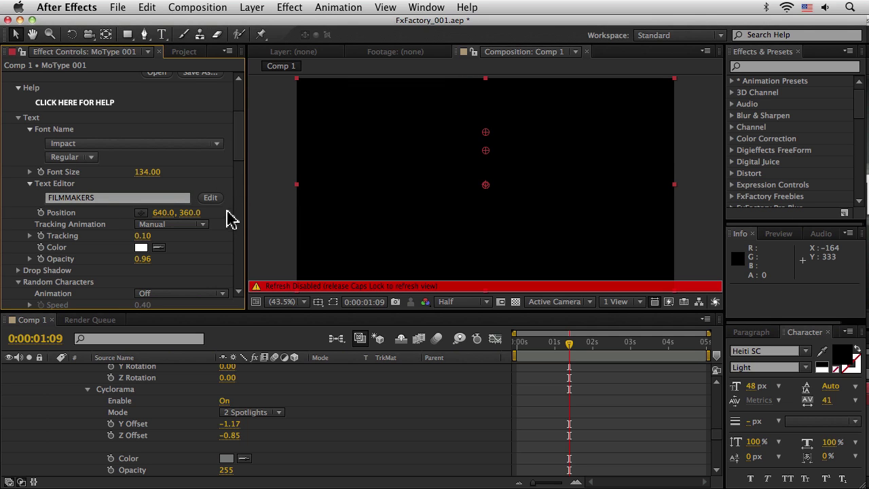
{"action": "key", "text": "Caps_Lock"}
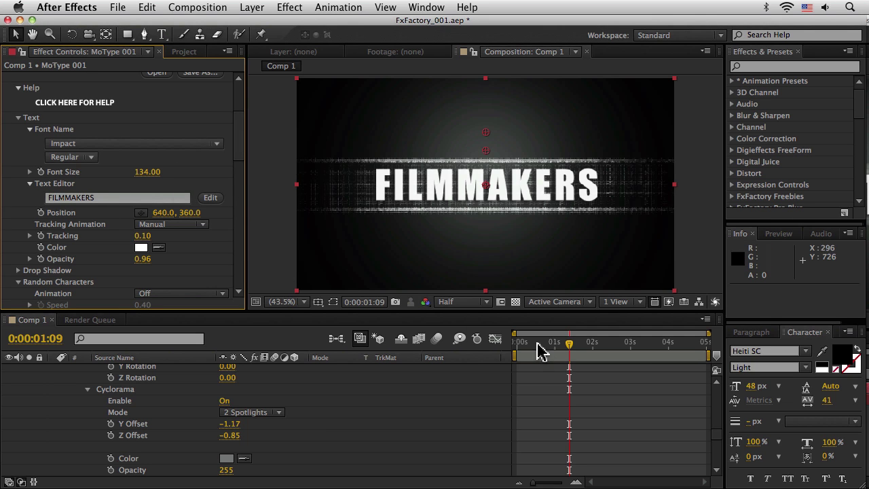
{"action": "left_click_drag", "start_coordinate": [541, 351], "coordinate": [579, 353]}
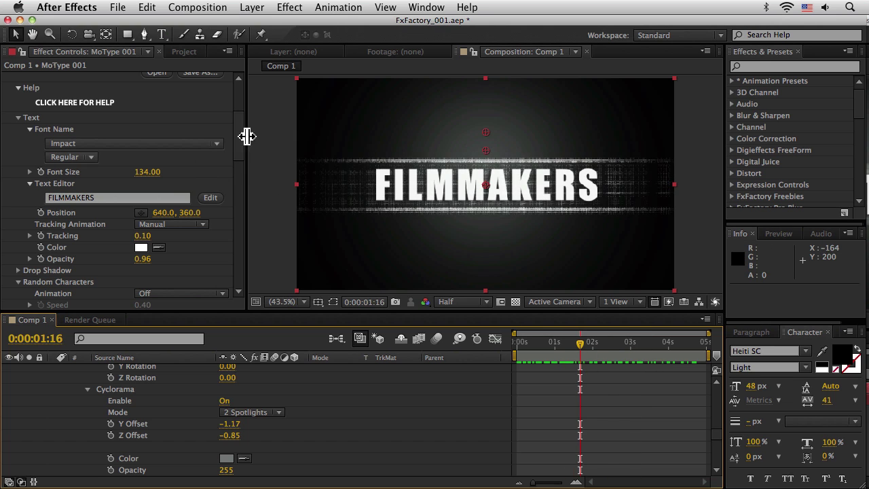
{"action": "left_click_drag", "start_coordinate": [237, 143], "coordinate": [237, 160]}
{"action": "mouse_move", "coordinate": [539, 349]}
{"action": "left_mouse_down"}
{"action": "mouse_move", "coordinate": [520, 349]}
{"action": "mouse_move", "coordinate": [567, 351]}
{"action": "mouse_move", "coordinate": [518, 352]}
{"action": "mouse_move", "coordinate": [659, 358]}
{"action": "mouse_move", "coordinate": [520, 350]}
{"action": "mouse_move", "coordinate": [526, 358]}
{"action": "left_mouse_up"}
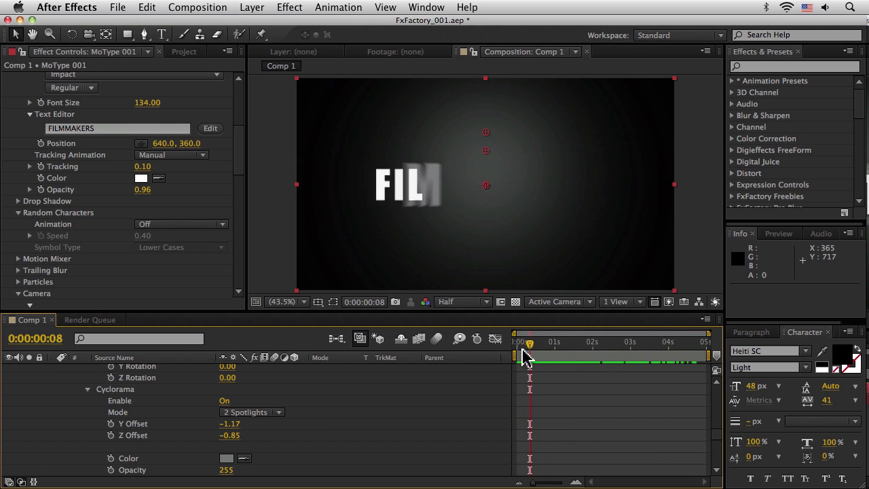
{"action": "mouse_move", "coordinate": [238, 137]}
{"action": "left_mouse_down"}
{"action": "mouse_move", "coordinate": [235, 107]}
{"action": "mouse_move", "coordinate": [238, 152]}
{"action": "mouse_move", "coordinate": [239, 128]}
{"action": "left_mouse_up"}
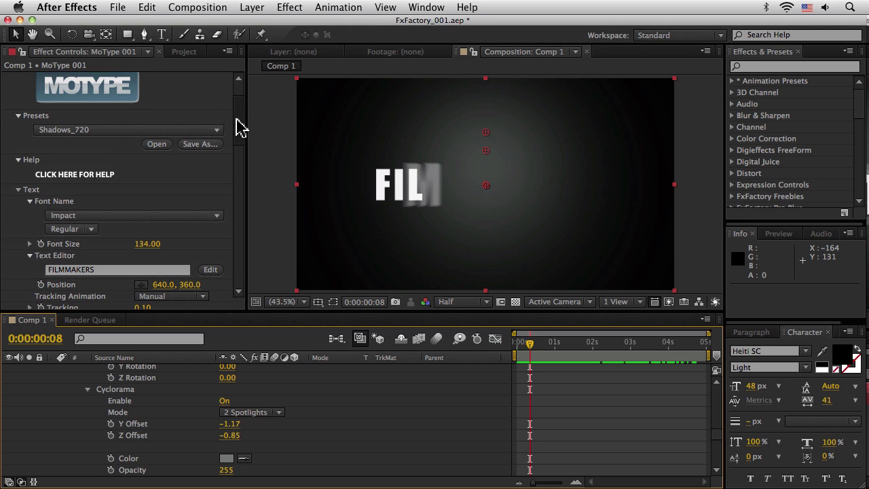
- Collapse the Text, Random Characters, Camera and Cyclorama groups, leaving Motion Mixer expanded
{"action": "left_click", "coordinate": [19, 190]}
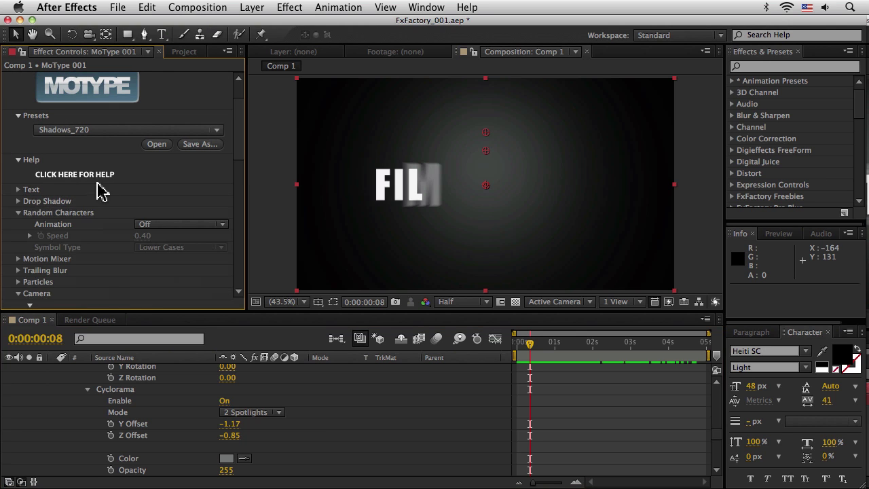
{"action": "left_click", "coordinate": [18, 213]}
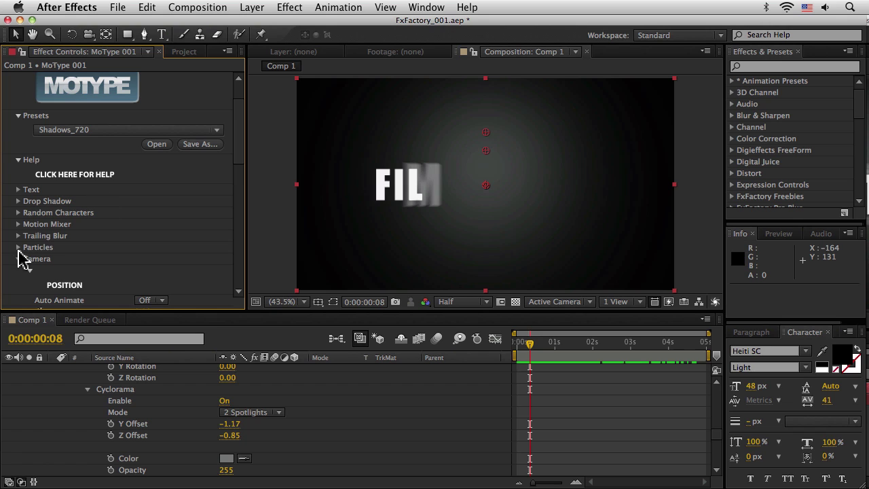
{"action": "left_click", "coordinate": [19, 259]}
{"action": "left_click", "coordinate": [25, 271]}
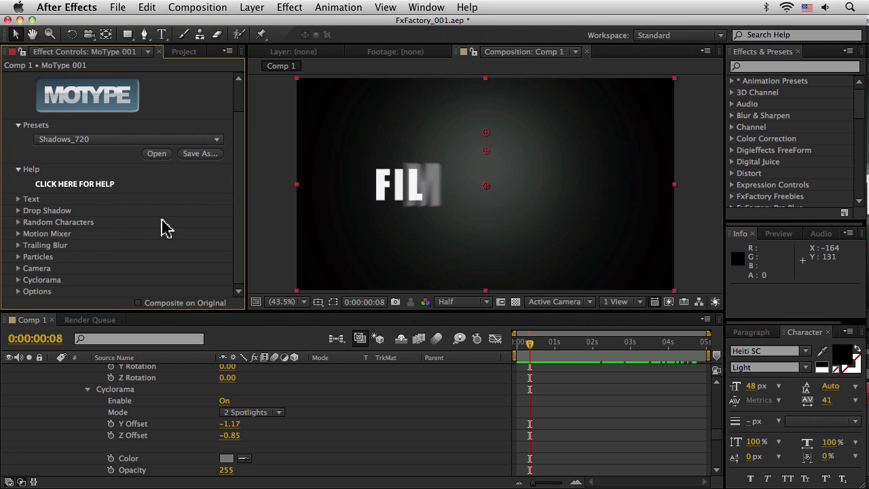
{"action": "left_click_drag", "start_coordinate": [240, 159], "coordinate": [237, 196]}
{"action": "scroll", "coordinate": [61, 249], "scroll_direction": "down", "scroll_amount": 5}
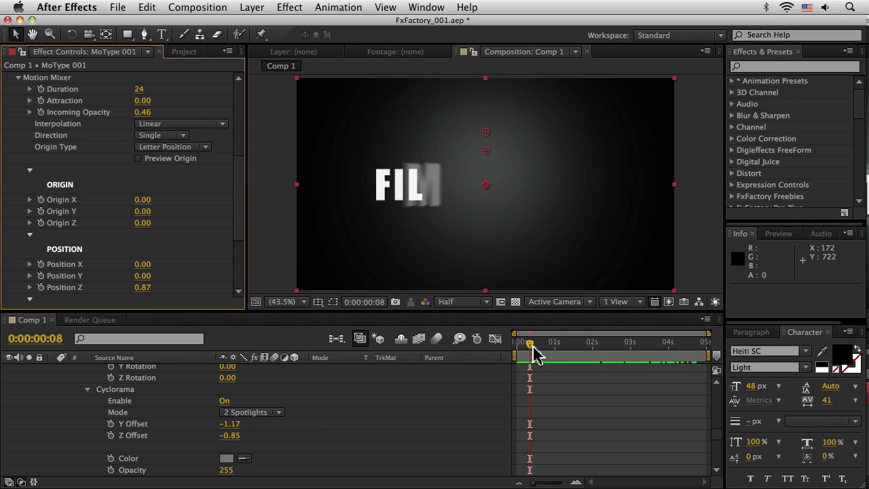
{"action": "mouse_move", "coordinate": [533, 353]}
{"action": "left_mouse_down"}
{"action": "mouse_move", "coordinate": [520, 346]}
{"action": "mouse_move", "coordinate": [555, 344]}
{"action": "mouse_move", "coordinate": [532, 357]}
{"action": "mouse_move", "coordinate": [537, 353]}
{"action": "mouse_move", "coordinate": [517, 350]}
{"action": "left_mouse_up"}
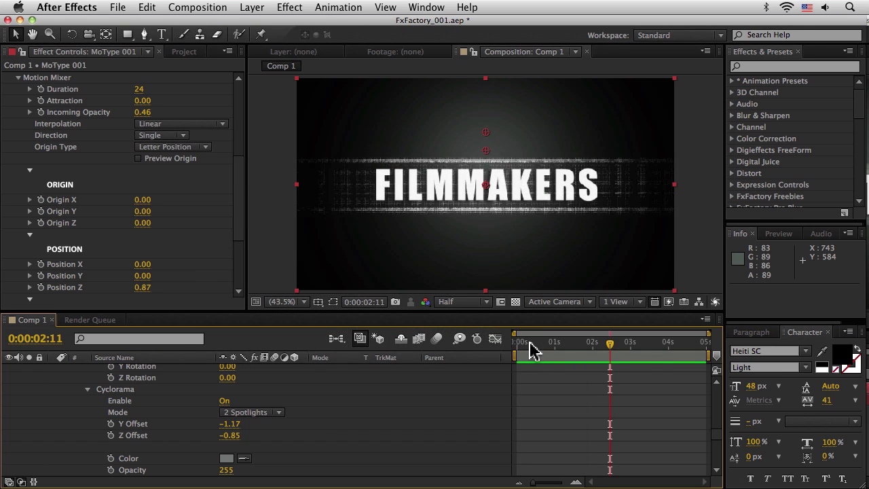
{"action": "mouse_move", "coordinate": [529, 349]}
{"action": "left_mouse_down"}
{"action": "mouse_move", "coordinate": [572, 355]}
{"action": "mouse_move", "coordinate": [520, 348]}
{"action": "mouse_move", "coordinate": [561, 358]}
{"action": "mouse_move", "coordinate": [529, 352]}
{"action": "left_mouse_up"}
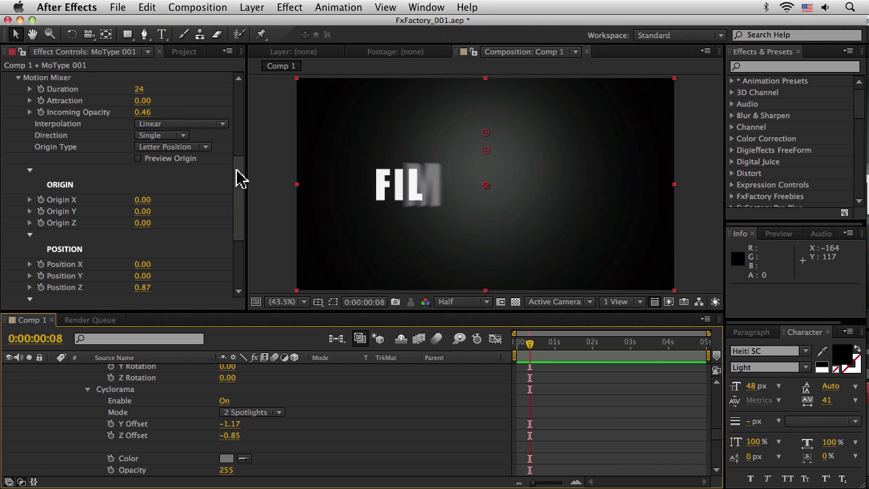
{"action": "left_click_drag", "start_coordinate": [243, 178], "coordinate": [238, 151]}
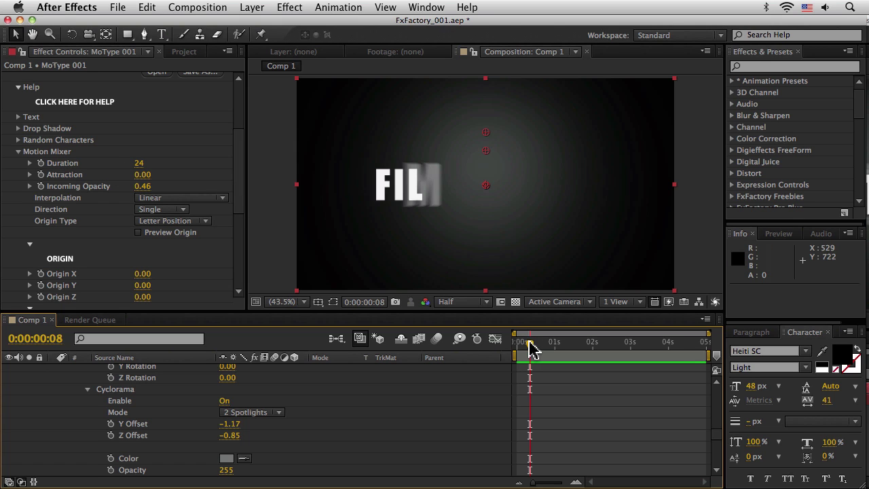
{"action": "mouse_move", "coordinate": [528, 344]}
{"action": "left_mouse_down"}
{"action": "mouse_move", "coordinate": [514, 345]}
{"action": "mouse_move", "coordinate": [555, 359]}
{"action": "mouse_move", "coordinate": [523, 355]}
{"action": "mouse_move", "coordinate": [536, 359]}
{"action": "left_mouse_up"}
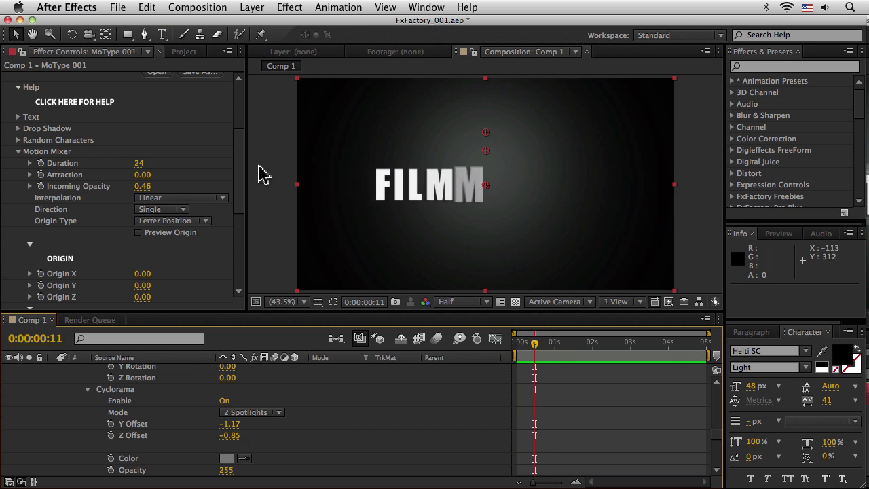
- Set Motion Mixer Duration to 50 and scrub to check the slower fly-in
{"action": "left_click", "coordinate": [141, 163]}
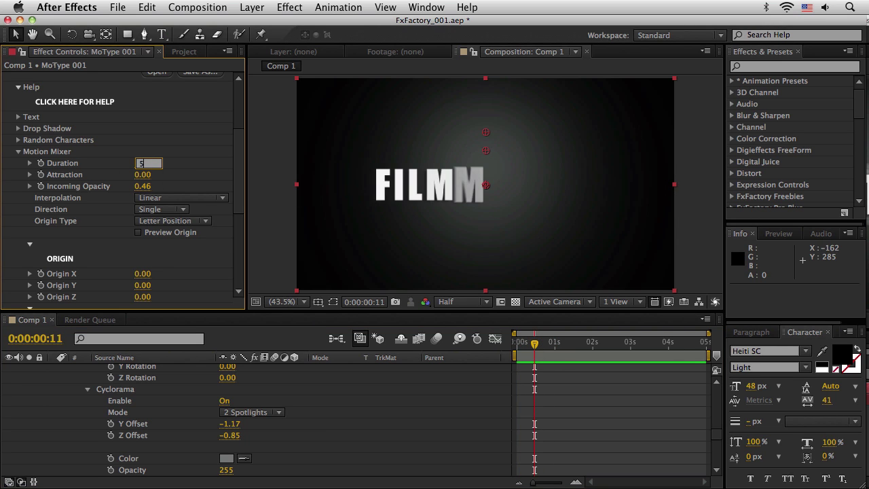
{"action": "key", "text": "Return"}
{"action": "left_click_drag", "start_coordinate": [534, 342], "coordinate": [452, 345]}
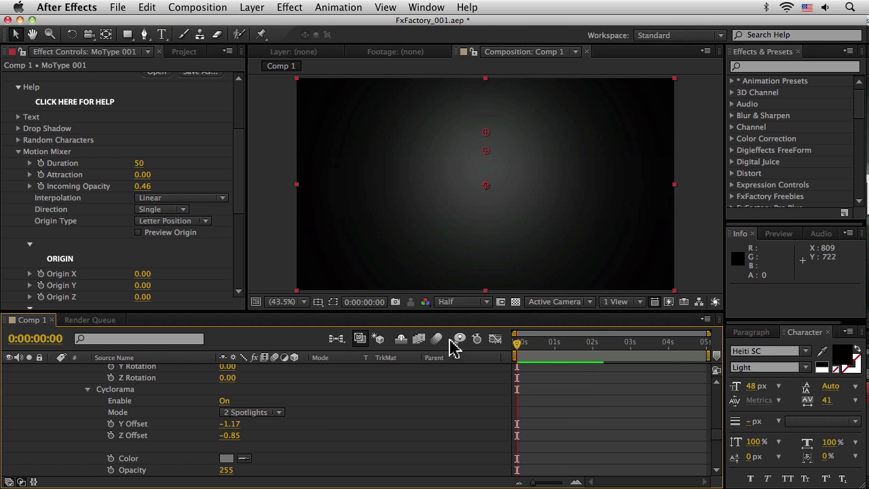
- Change Motion Mixer Duration to 25 and preview the fly-in
{"action": "left_click", "coordinate": [141, 163]}
{"action": "type", "text": "25"}
{"action": "key", "text": "Return"}
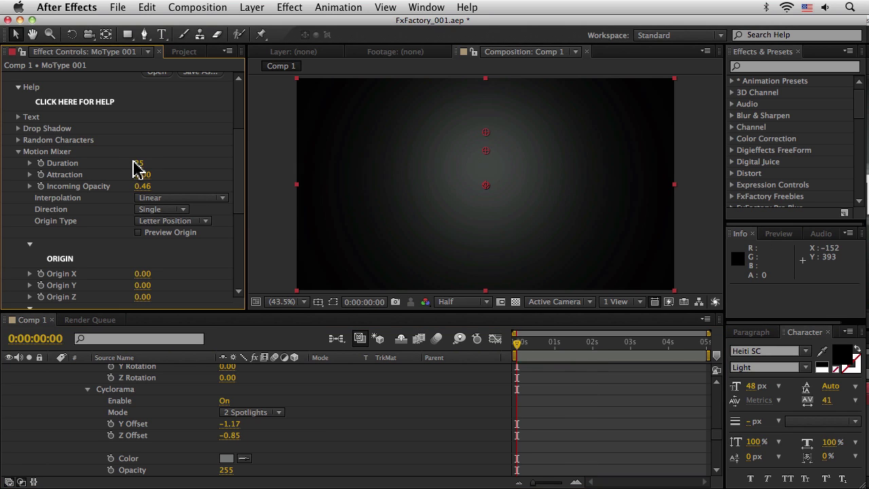
{"action": "left_click_drag", "start_coordinate": [237, 174], "coordinate": [237, 200]}
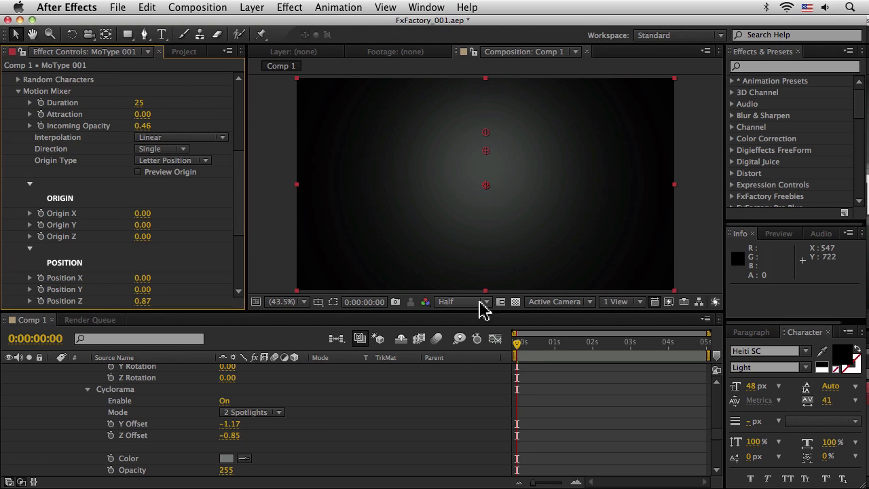
{"action": "mouse_move", "coordinate": [519, 347]}
{"action": "left_mouse_down"}
{"action": "mouse_move", "coordinate": [535, 347]}
{"action": "mouse_move", "coordinate": [519, 349]}
{"action": "mouse_move", "coordinate": [528, 349]}
{"action": "left_mouse_up"}
- Raise Incoming Opacity to 1.00 to compare, then lower it to 0.00 and preview the streaking letters
{"action": "left_click_drag", "start_coordinate": [143, 126], "coordinate": [167, 127]}
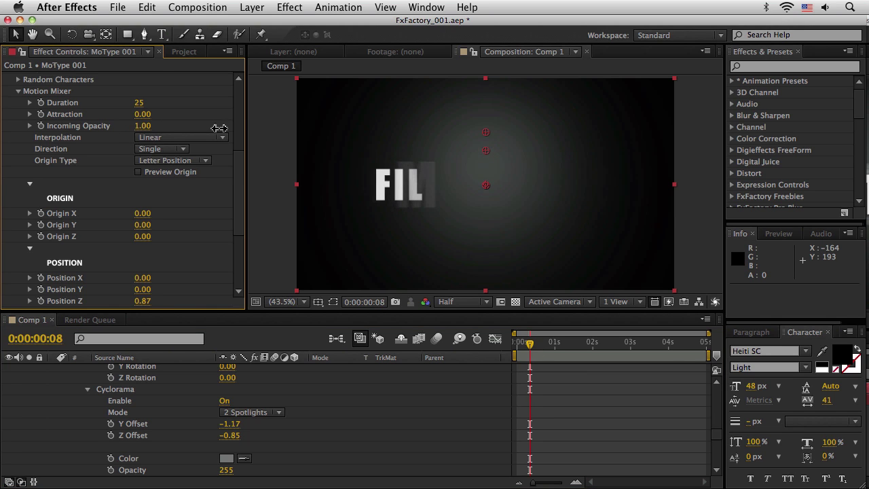
{"action": "mouse_move", "coordinate": [533, 348]}
{"action": "left_mouse_down"}
{"action": "mouse_move", "coordinate": [518, 346]}
{"action": "mouse_move", "coordinate": [533, 355]}
{"action": "mouse_move", "coordinate": [540, 345]}
{"action": "left_mouse_up"}
{"action": "left_click_drag", "start_coordinate": [146, 131], "coordinate": [70, 132]}
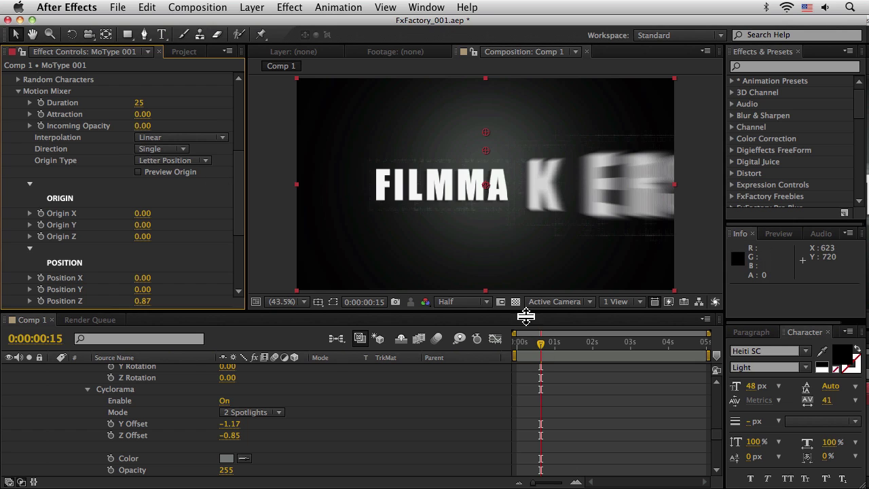
{"action": "left_click_drag", "start_coordinate": [536, 349], "coordinate": [463, 328]}
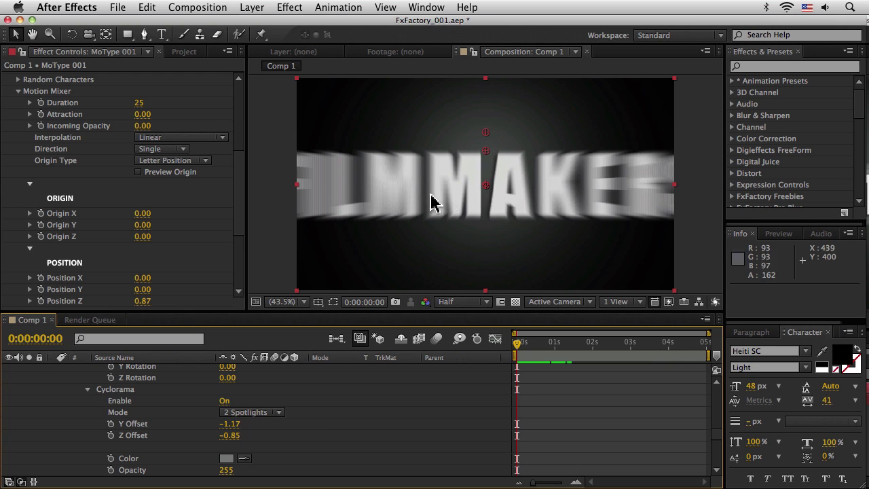
- Raise Motion Mixer Position Z from 0.87 to 1.88 so the letters start off-screen at frame 0
{"action": "mouse_move", "coordinate": [517, 349]}
{"action": "left_mouse_down"}
{"action": "mouse_move", "coordinate": [572, 354]}
{"action": "mouse_move", "coordinate": [514, 345]}
{"action": "left_mouse_up"}
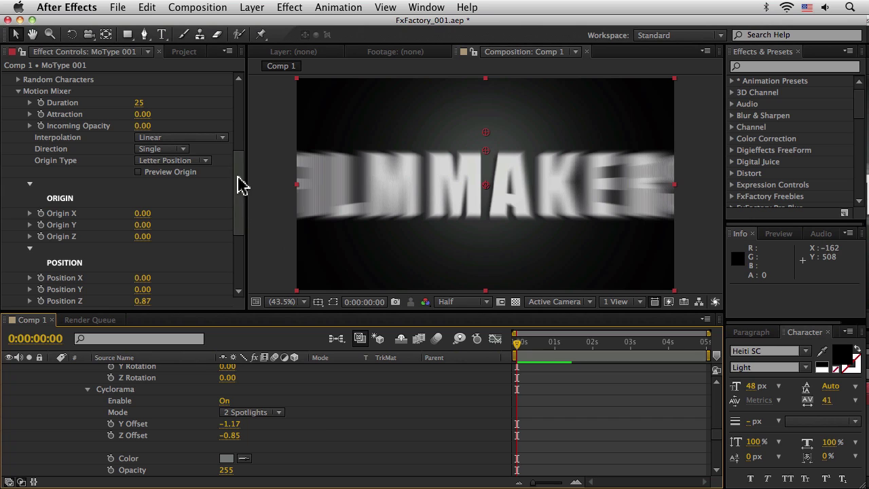
{"action": "left_click_drag", "start_coordinate": [239, 194], "coordinate": [244, 222]}
{"action": "scroll", "coordinate": [219, 209], "scroll_direction": "down", "scroll_amount": 4}
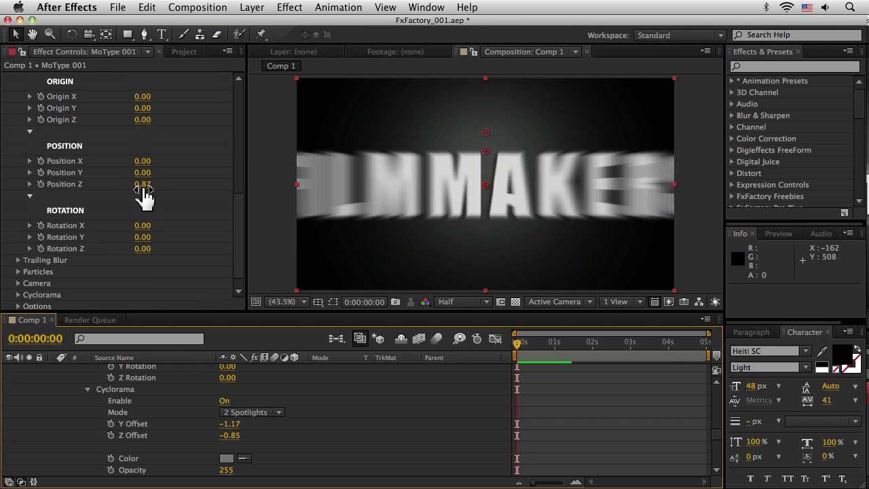
{"action": "mouse_move", "coordinate": [143, 189]}
{"action": "left_mouse_down"}
{"action": "mouse_move", "coordinate": [133, 186]}
{"action": "mouse_move", "coordinate": [213, 188]}
{"action": "left_mouse_up"}
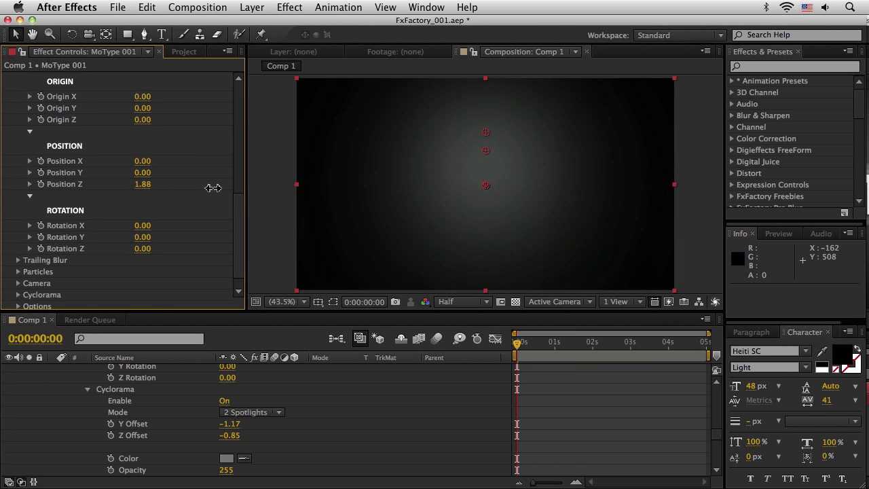